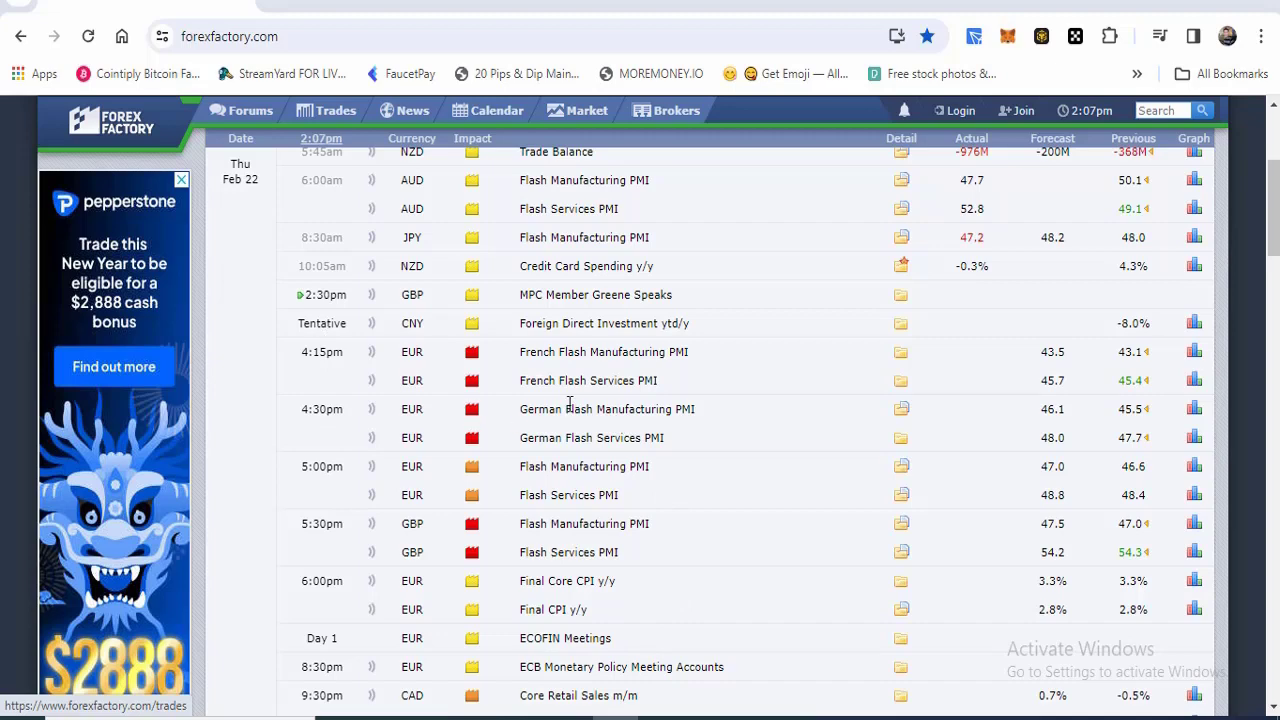
- Switch to the MetaTrader trading terminal and raise the EURUSD one-click trade volume to 0.20 lots
{"action": "left_click", "coordinate": [620, 717]}
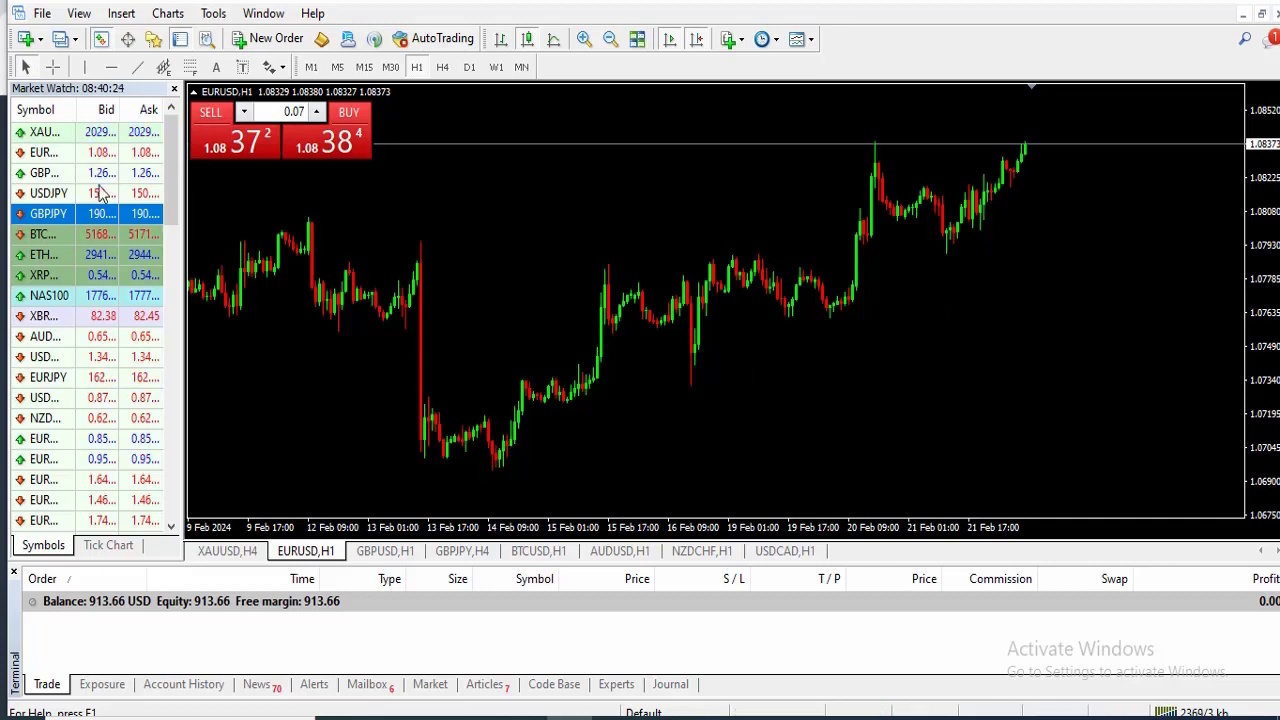
{"action": "left_click", "coordinate": [314, 112]}
{"action": "left_click", "coordinate": [315, 113]}
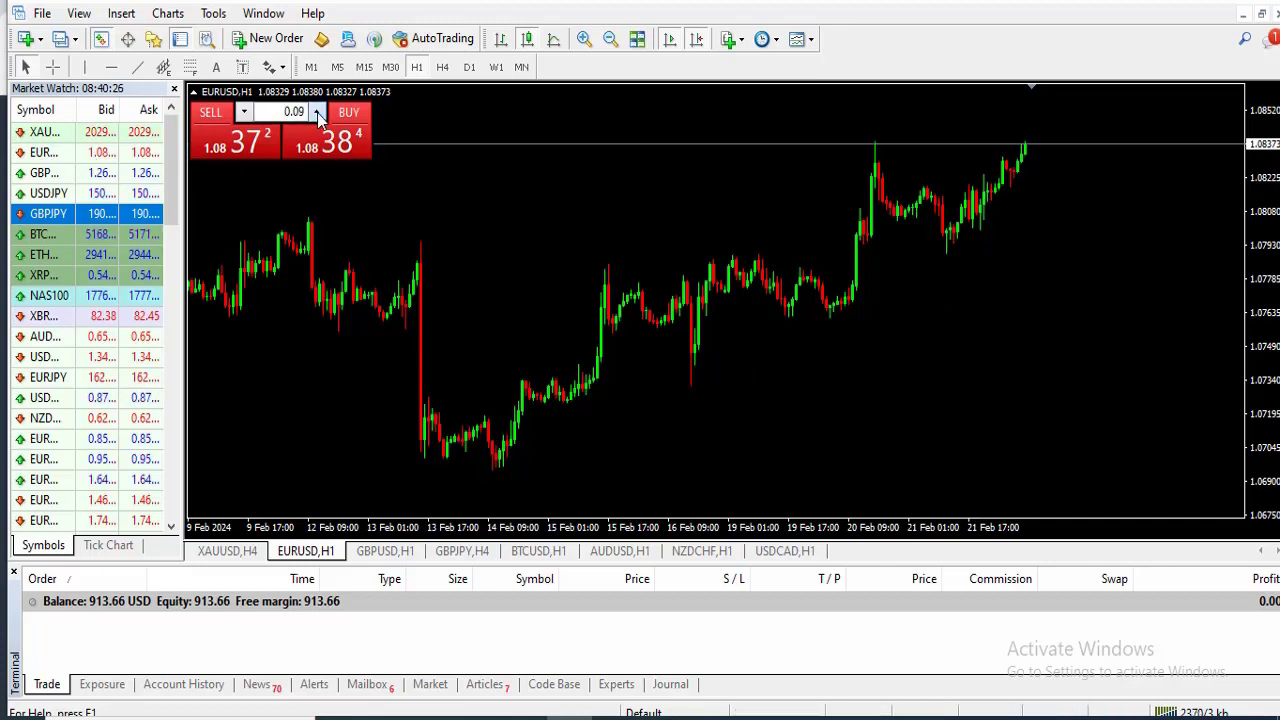
{"action": "left_click", "coordinate": [315, 113]}
{"action": "left_click", "coordinate": [316, 113]}
{"action": "left_click", "coordinate": [316, 113]}
{"action": "left_click", "coordinate": [316, 113]}
{"action": "left_click", "coordinate": [316, 113]}
{"action": "left_click", "coordinate": [316, 113]}
{"action": "left_click", "coordinate": [316, 113]}
{"action": "left_click", "coordinate": [316, 113]}
{"action": "left_click", "coordinate": [316, 113]}
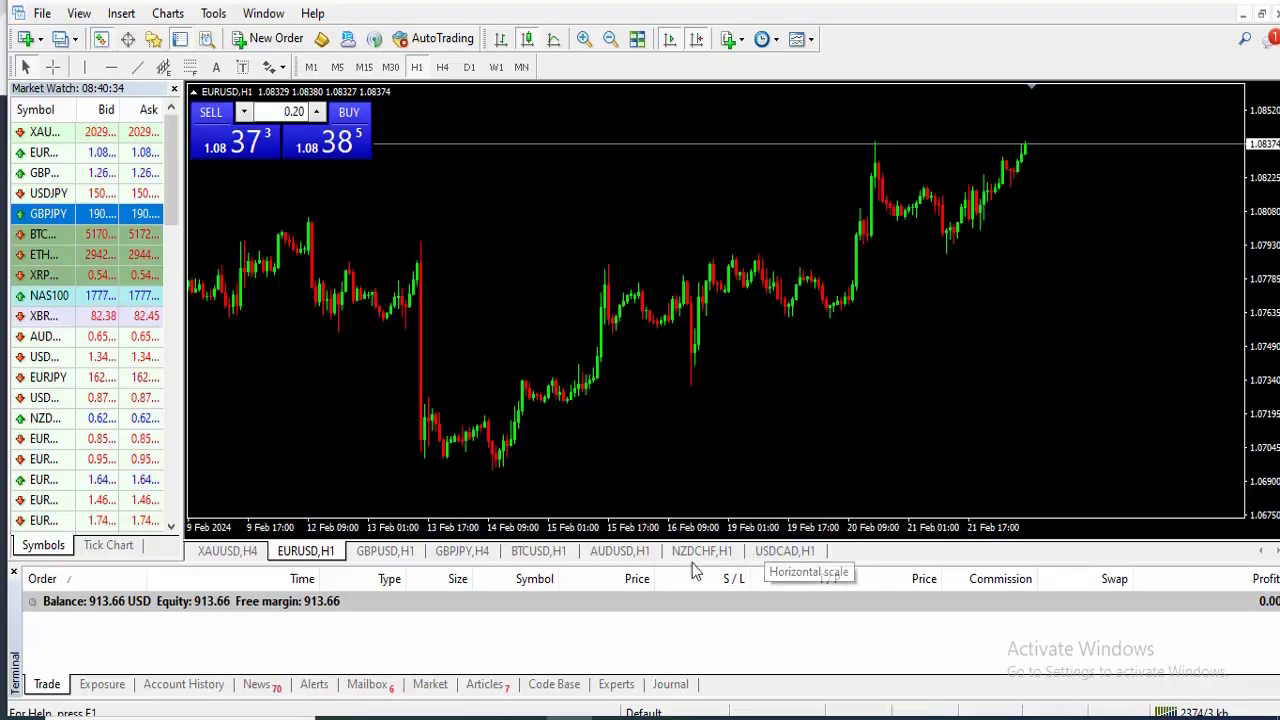
{"action": "key", "text": "alt+Tab"}
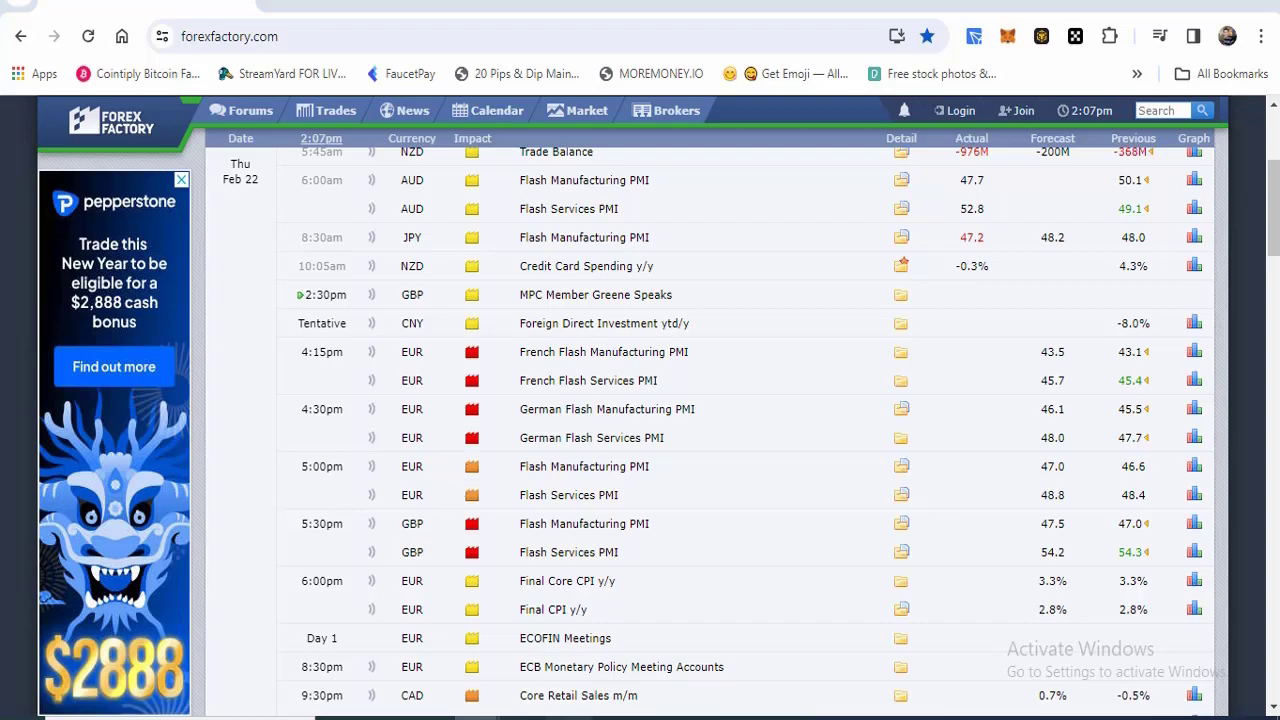
{"action": "key", "text": "alt+Tab"}
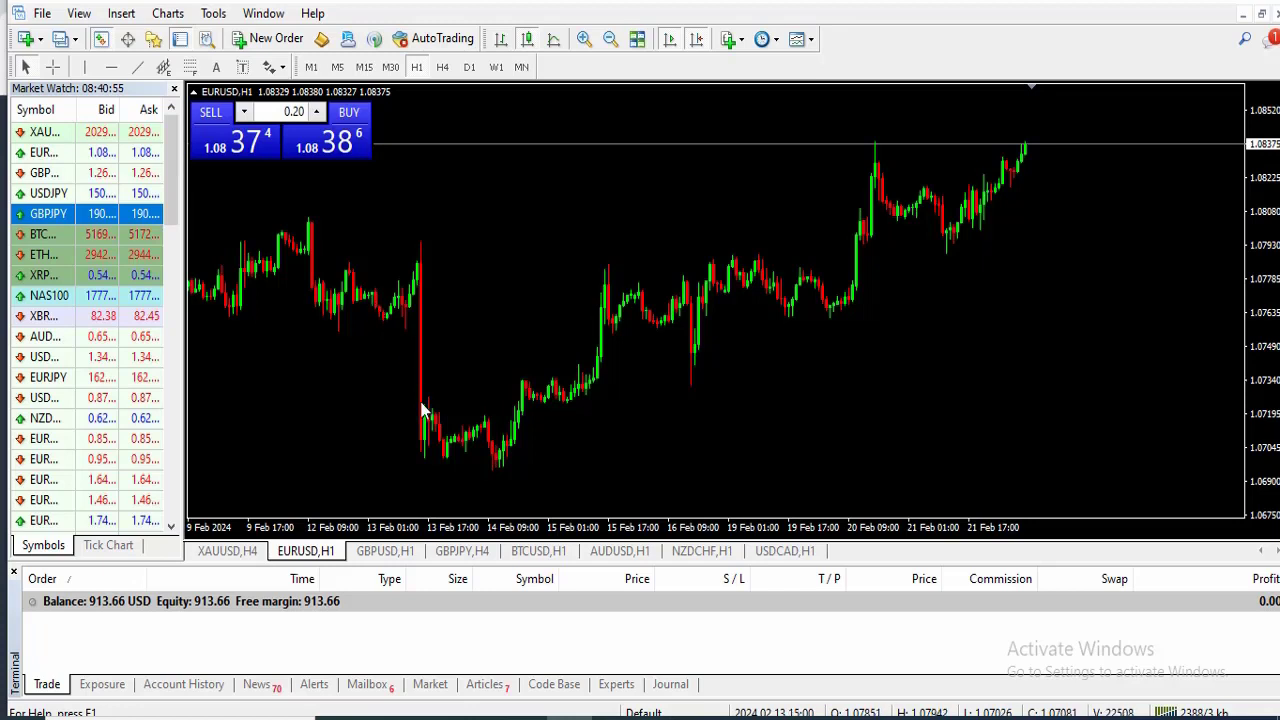
- Open the GBPUSD H1 chart and delete its trendline and both rectangle zones
{"action": "left_click", "coordinate": [388, 551]}
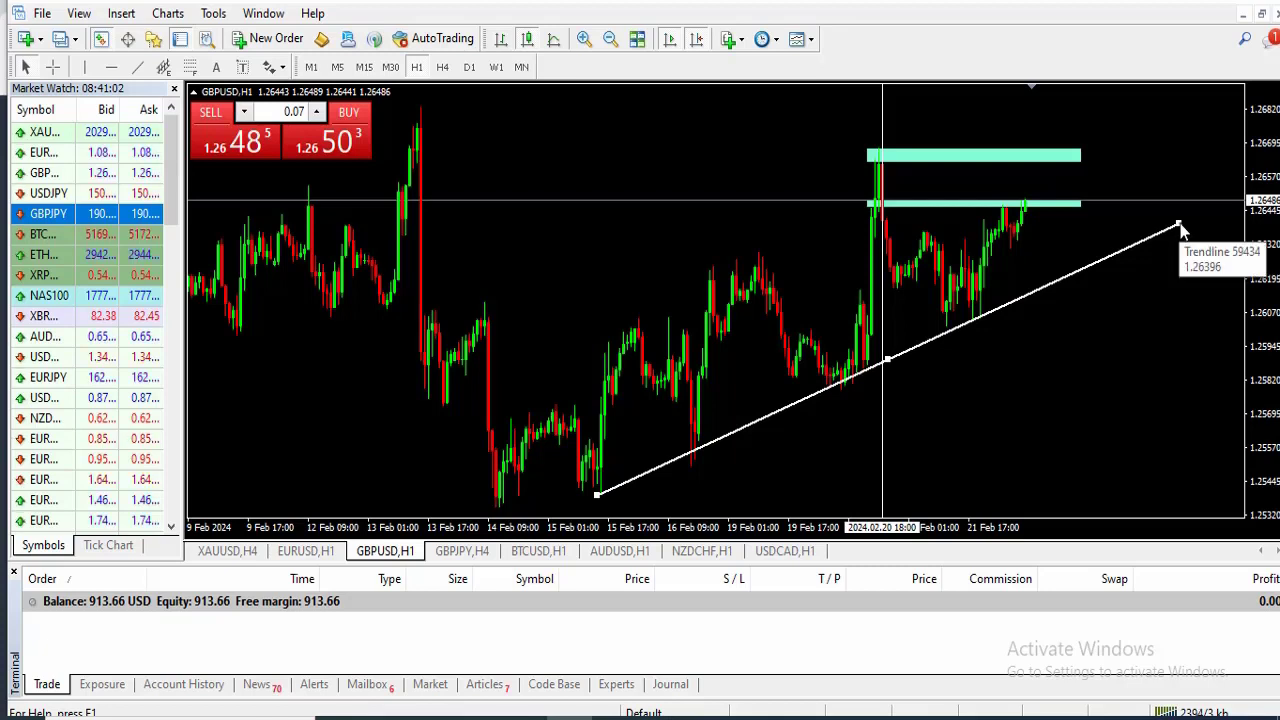
{"action": "key", "text": "Delete"}
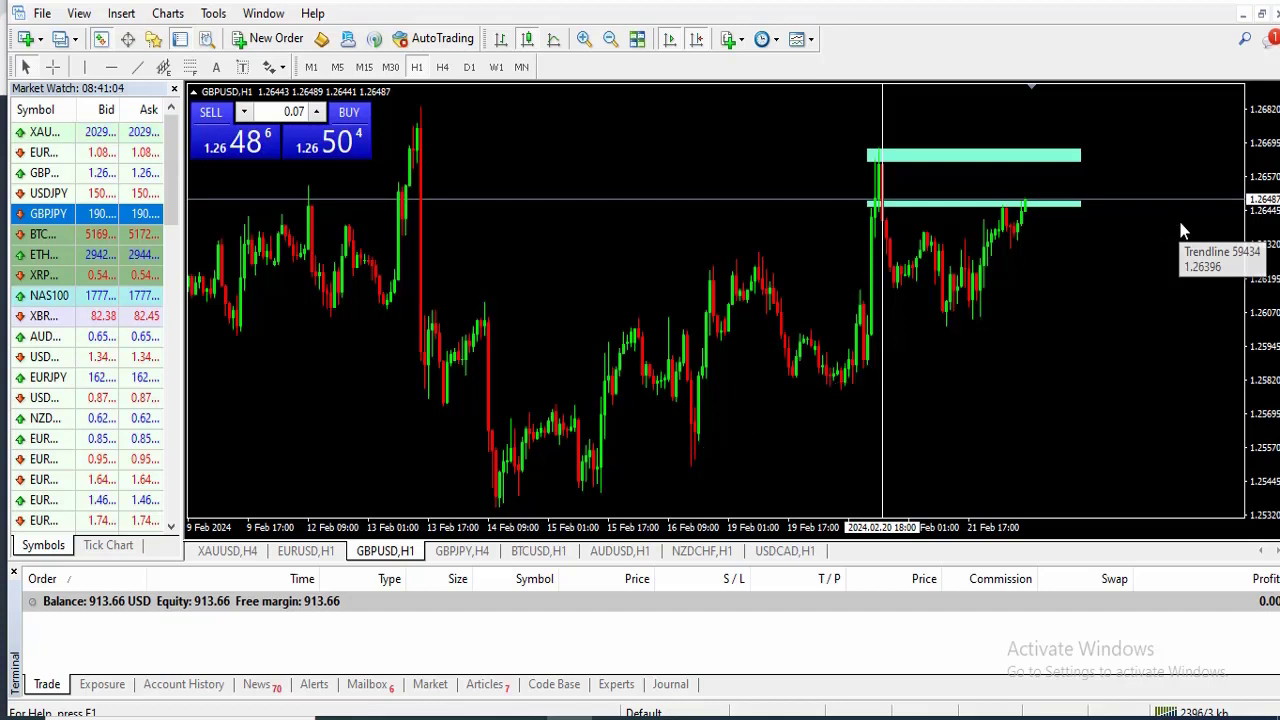
{"action": "double_click", "coordinate": [1082, 153]}
{"action": "key", "text": "Delete"}
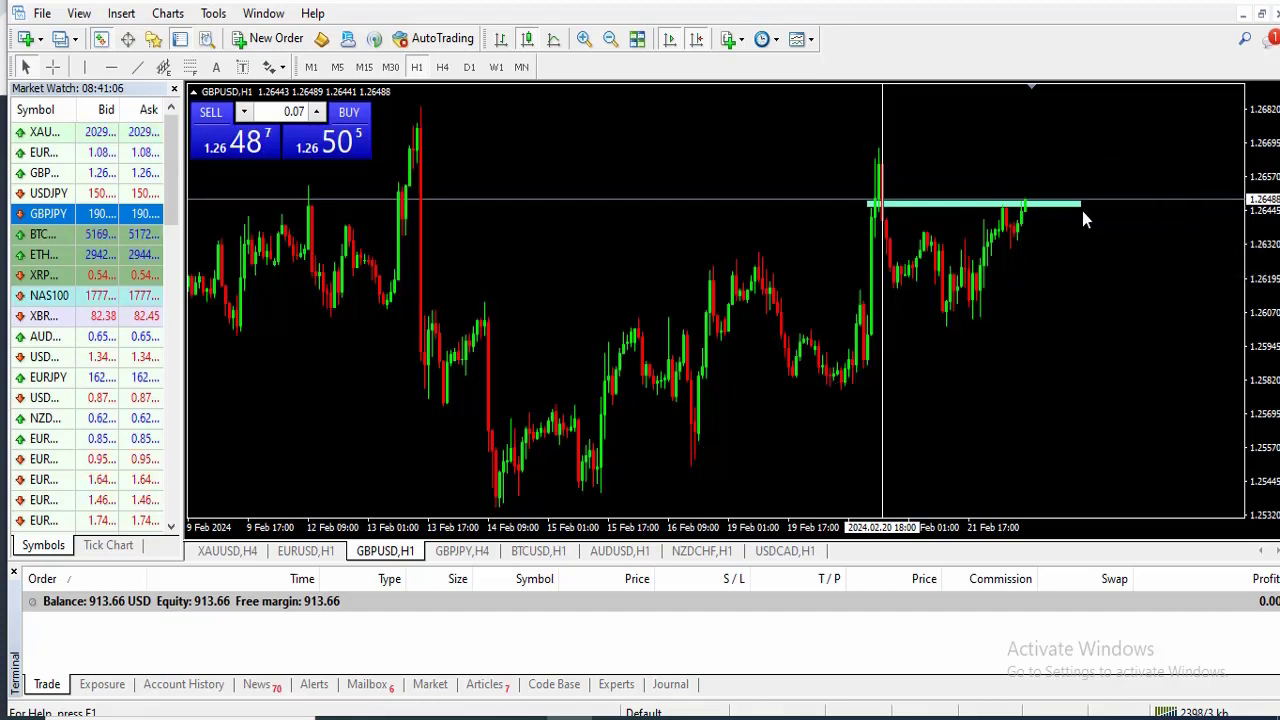
{"action": "double_click", "coordinate": [1080, 205]}
{"action": "key", "text": "Delete"}
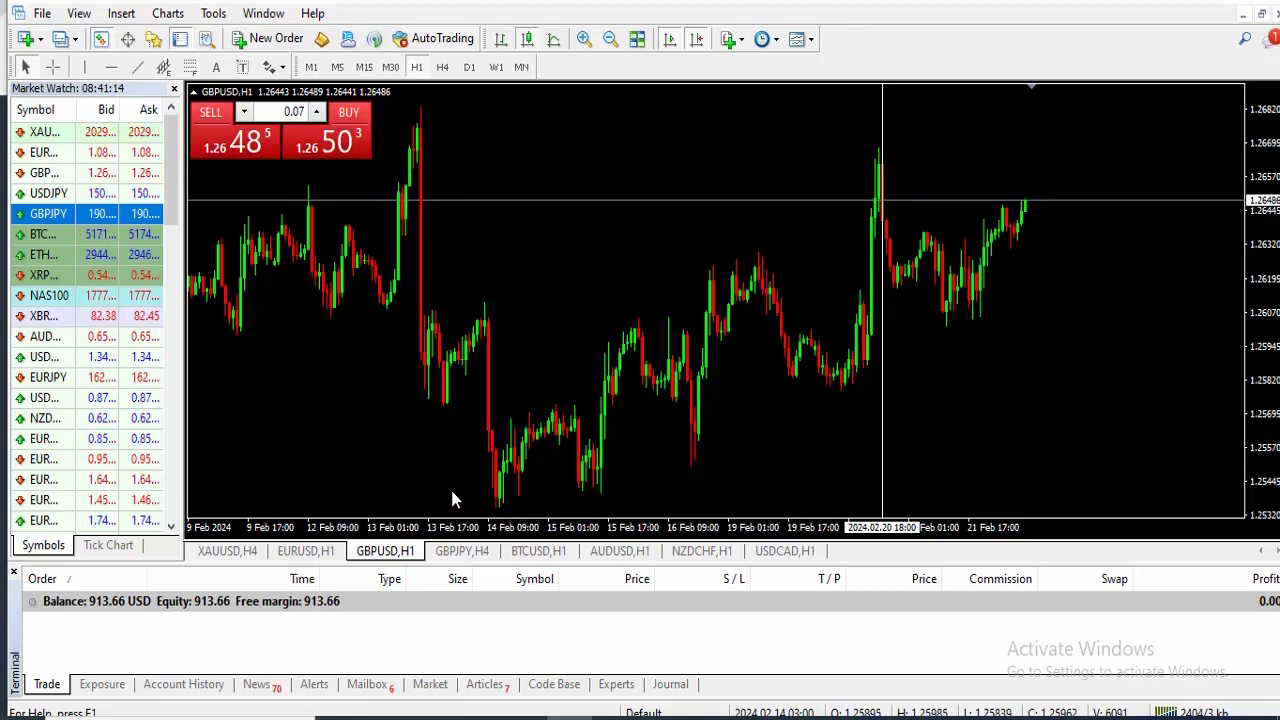
- Compare the EURUSD and GBPUSD H1 charts, ending on the GBPJPY H4 chart
{"action": "left_click", "coordinate": [310, 553]}
{"action": "left_click", "coordinate": [382, 552]}
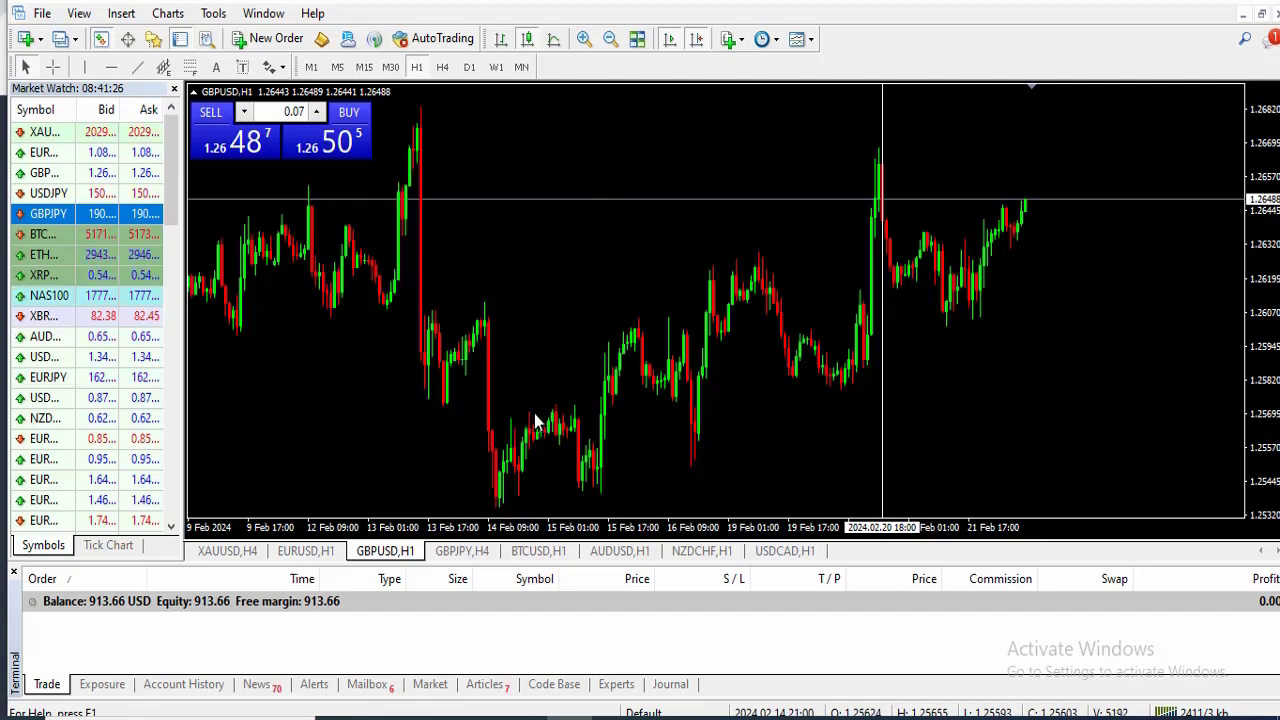
{"action": "left_click", "coordinate": [462, 551]}
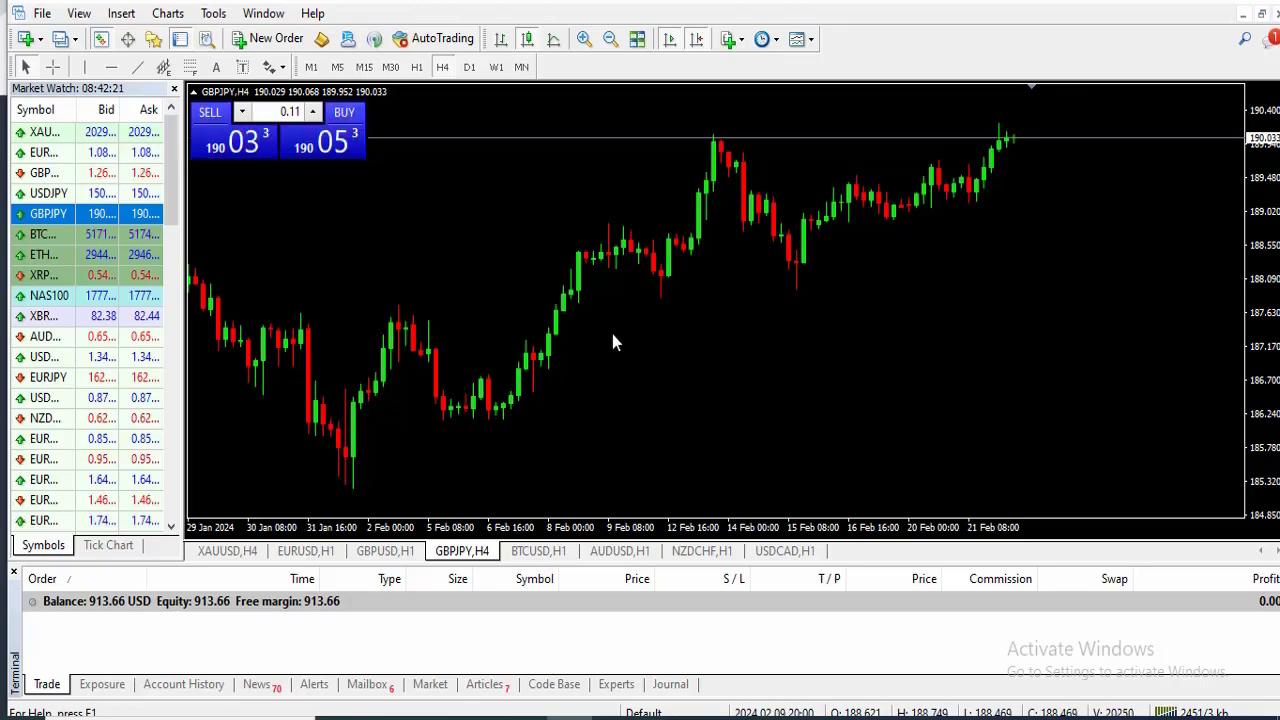
- Switch to the Forex Factory calendar and box the 4:15pm, 4:30pm and 5:00pm EUR entries and the 5:30pm GBP entry
{"action": "key", "text": "alt+Tab"}
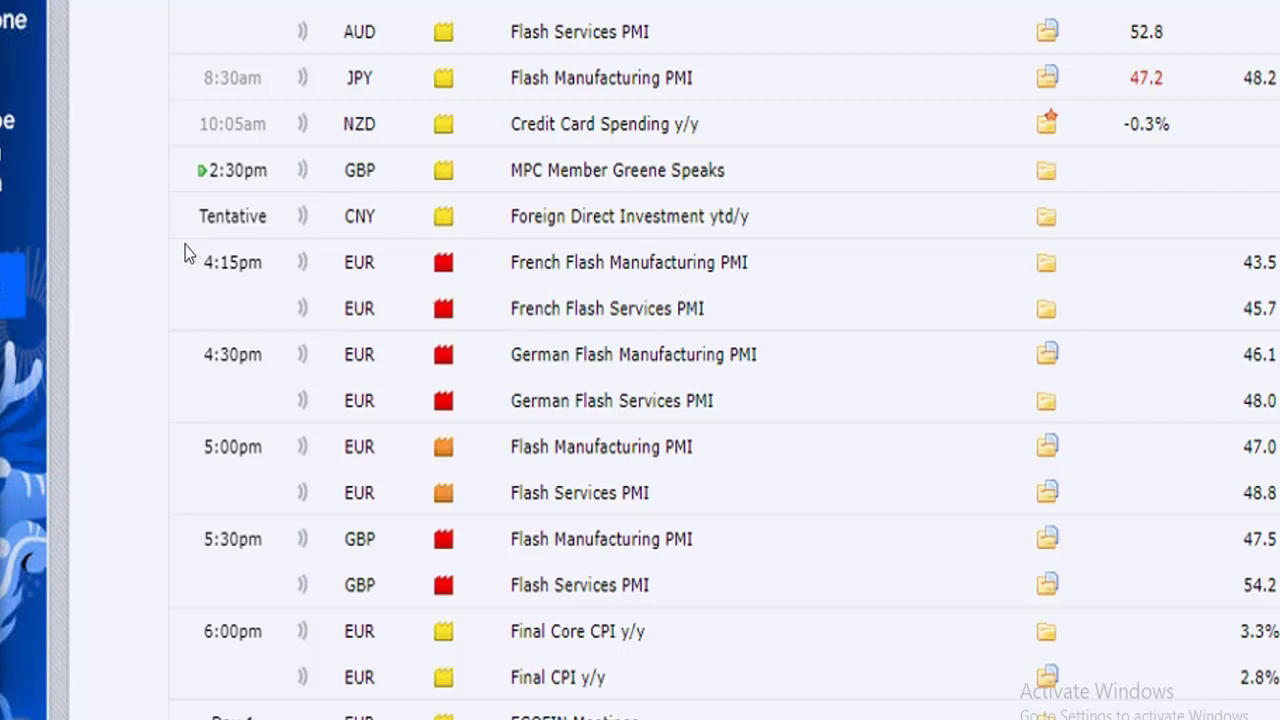
{"action": "left_click_drag", "start_coordinate": [188, 244], "coordinate": [387, 289]}
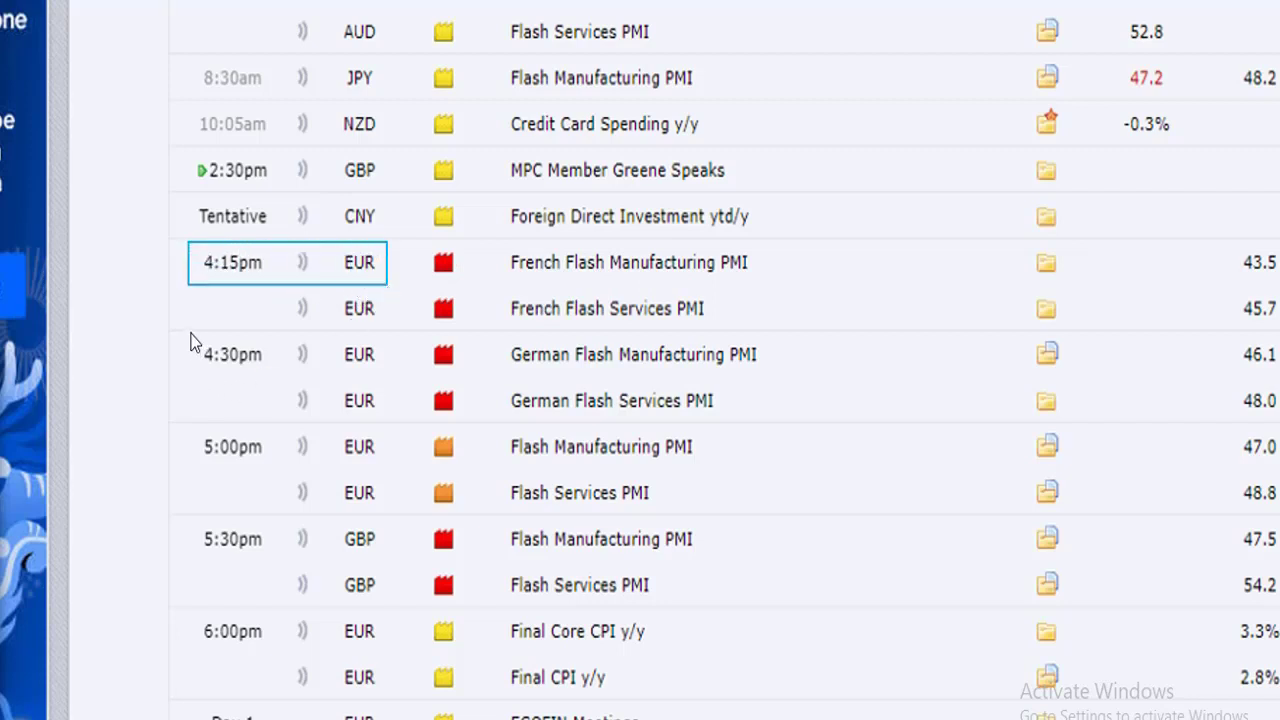
{"action": "left_click_drag", "start_coordinate": [232, 363], "coordinate": [383, 376]}
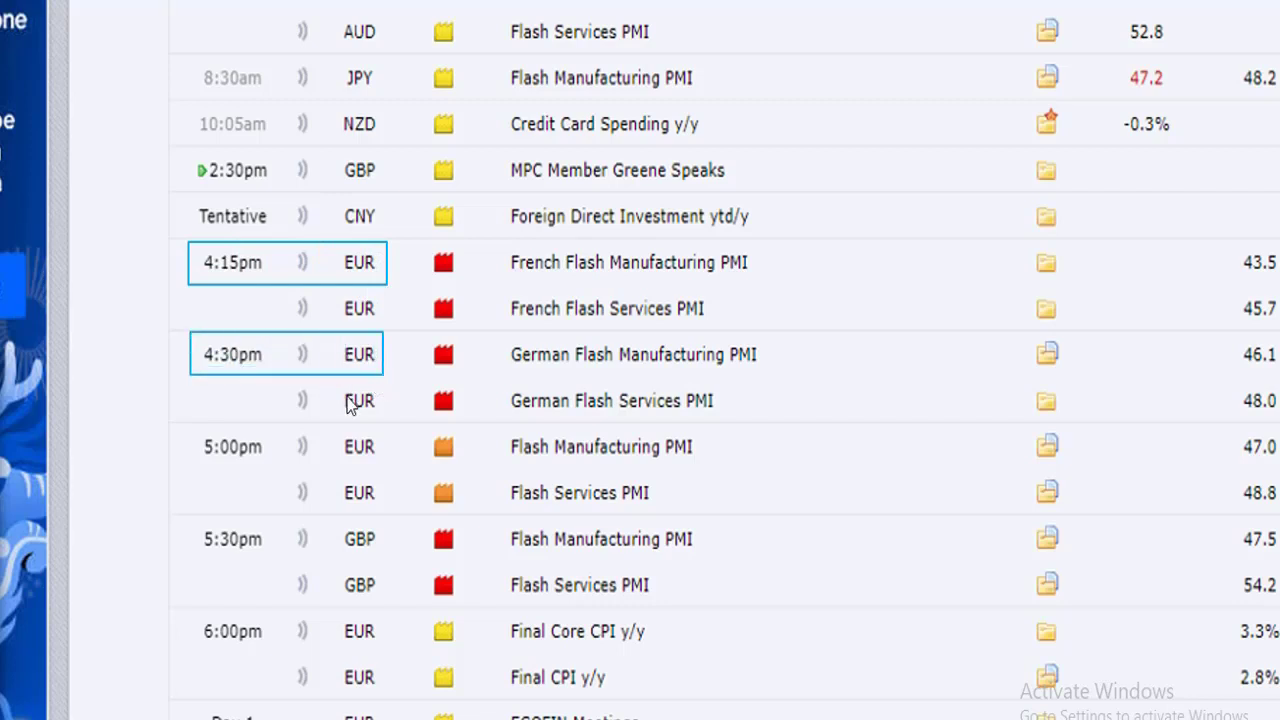
{"action": "left_click_drag", "start_coordinate": [282, 471], "coordinate": [388, 468]}
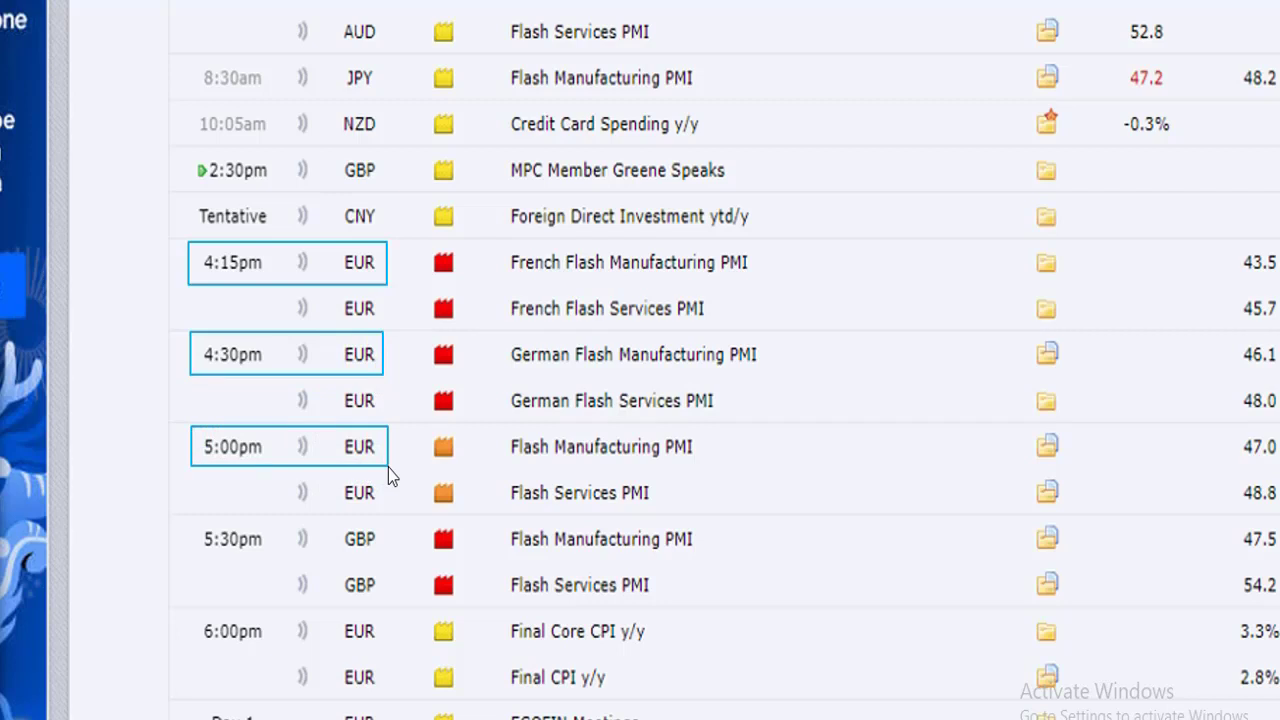
{"action": "left_click_drag", "start_coordinate": [189, 519], "coordinate": [385, 560]}
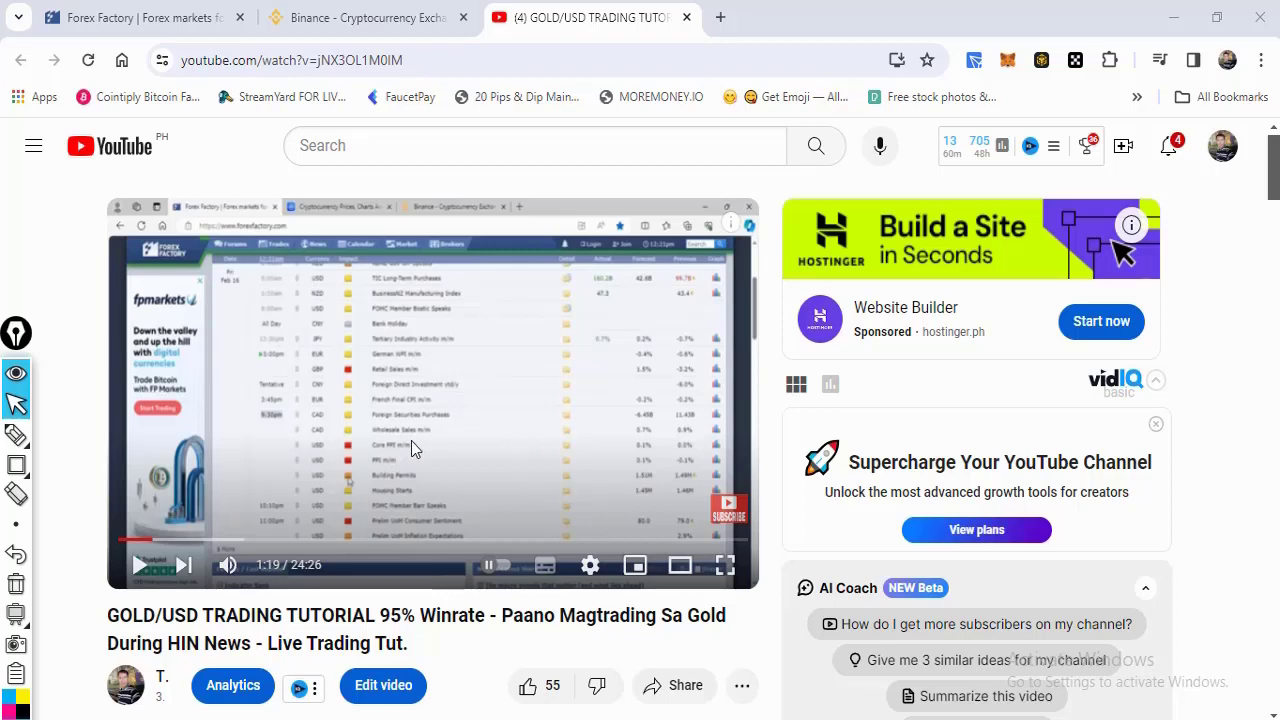
- Return to the Forex Factory page and examine the Feb 16, 2024 calendar events
{"action": "left_click", "coordinate": [150, 17]}
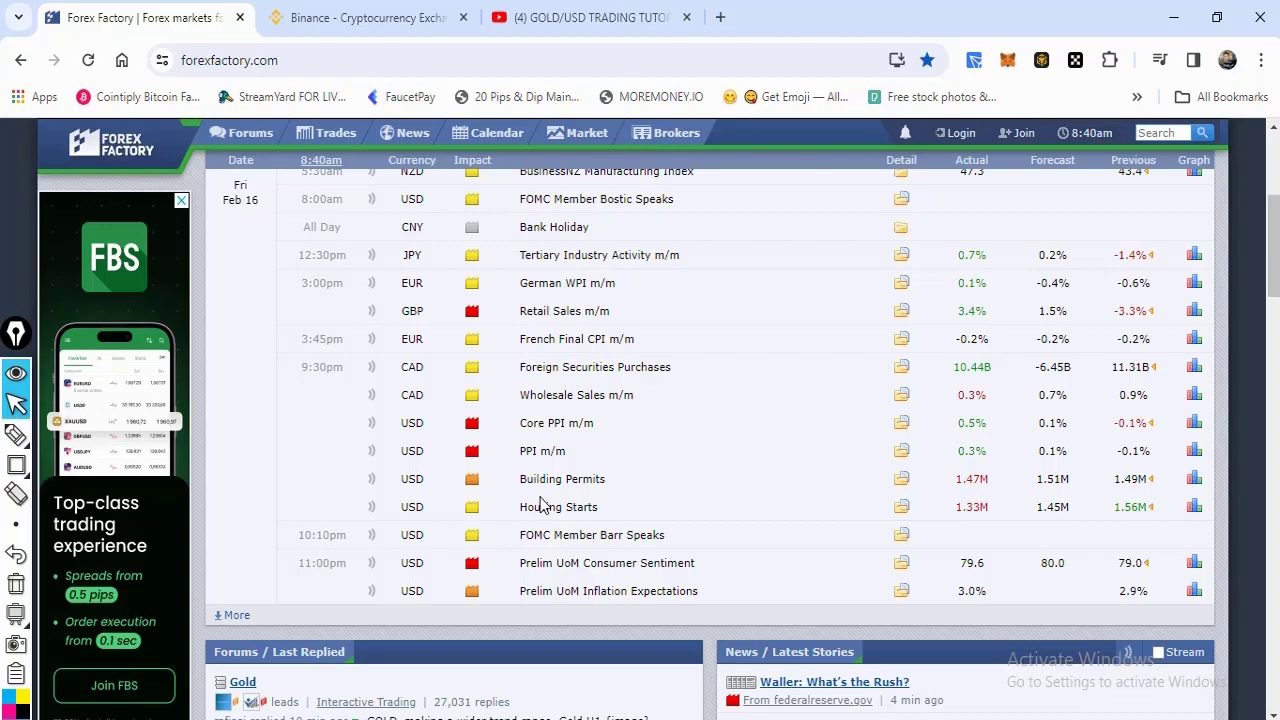
{"action": "scroll", "coordinate": [540, 505], "scroll_direction": "up", "scroll_amount": 4}
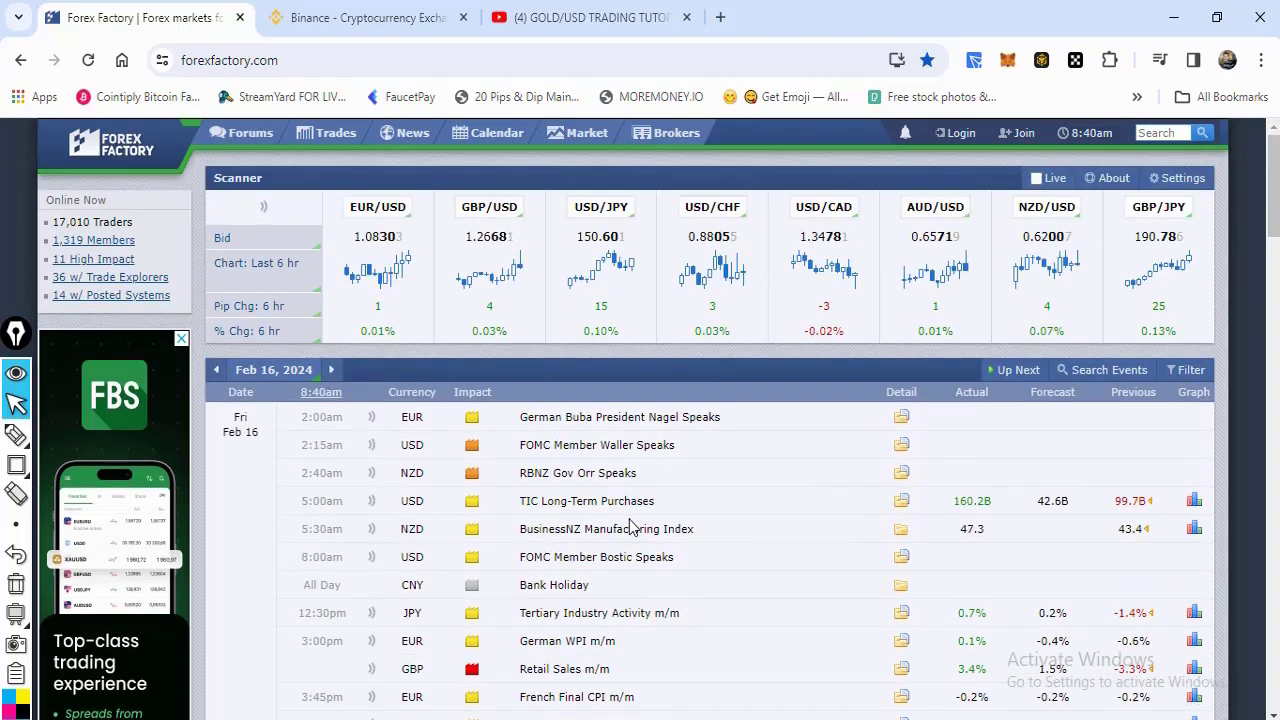
{"action": "key", "text": "ctrl+minus"}
{"action": "scroll", "coordinate": [629, 519], "scroll_direction": "down", "scroll_amount": 1}
{"action": "scroll", "coordinate": [629, 519], "scroll_direction": "up", "scroll_amount": 3}
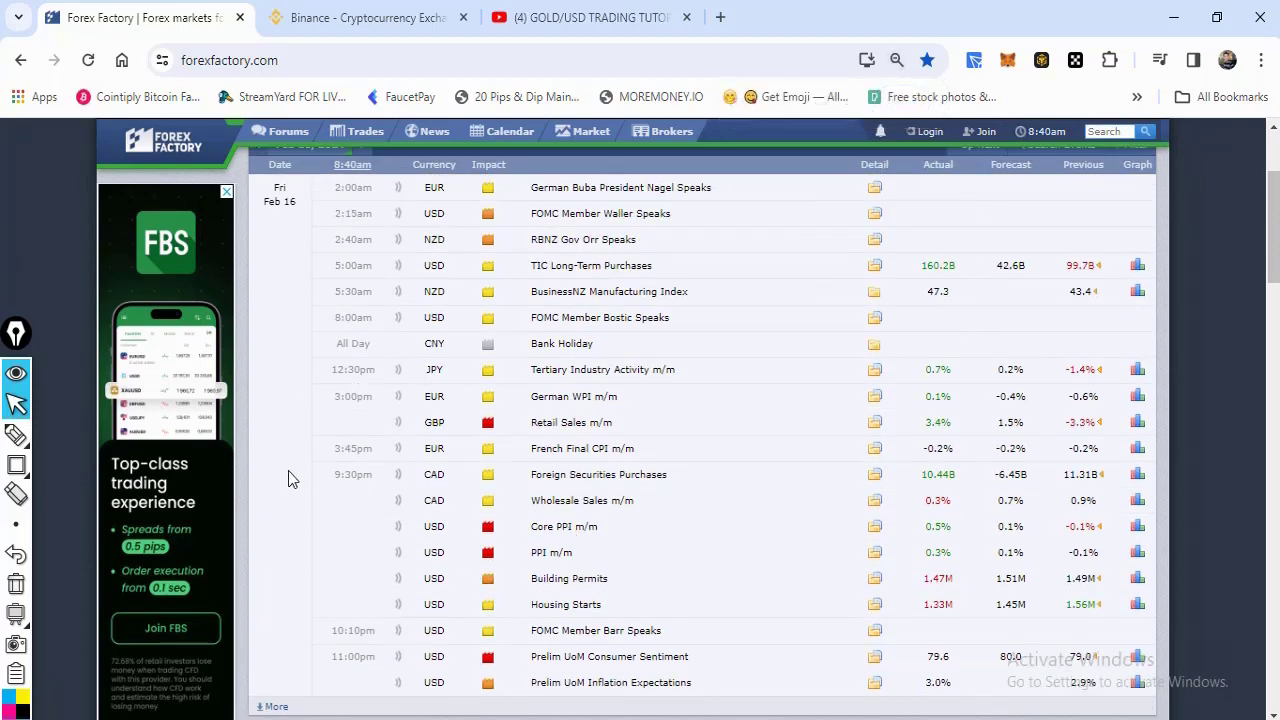
{"action": "scroll", "coordinate": [294, 470], "scroll_direction": "up", "scroll_amount": 1}
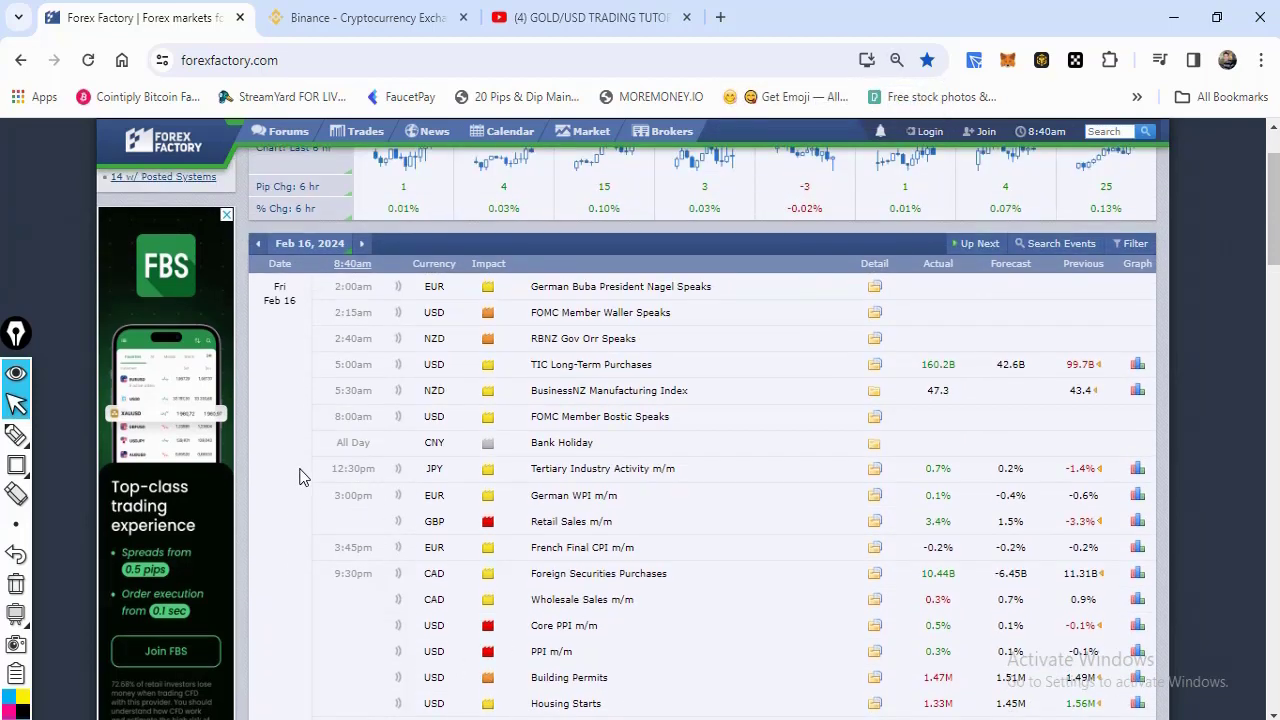
{"action": "scroll", "coordinate": [299, 475], "scroll_direction": "down", "scroll_amount": 2}
{"action": "key", "text": "ctrl+plus"}
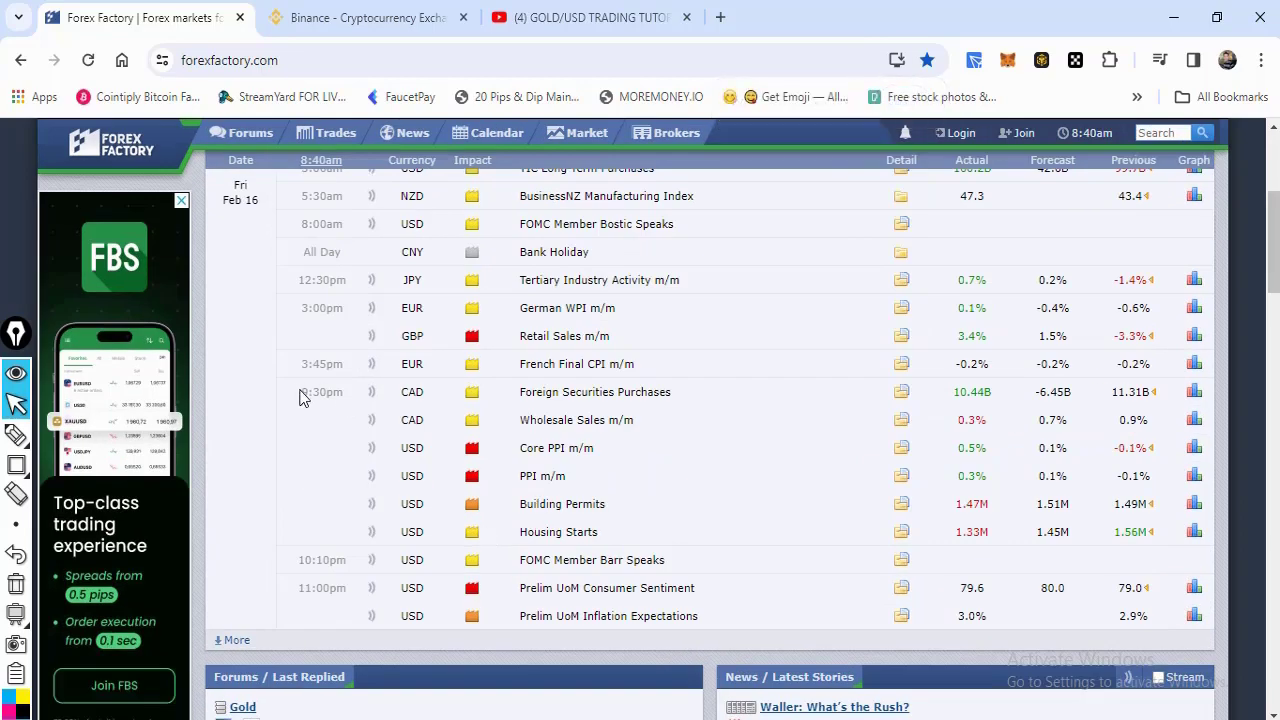
- Draw an annotation rectangle around the 9:30pm news rows, from Foreign Securities Purchases to Housing Starts
{"action": "mouse_move", "coordinate": [16, 465]}
{"action": "left_click", "coordinate": [104, 470]}
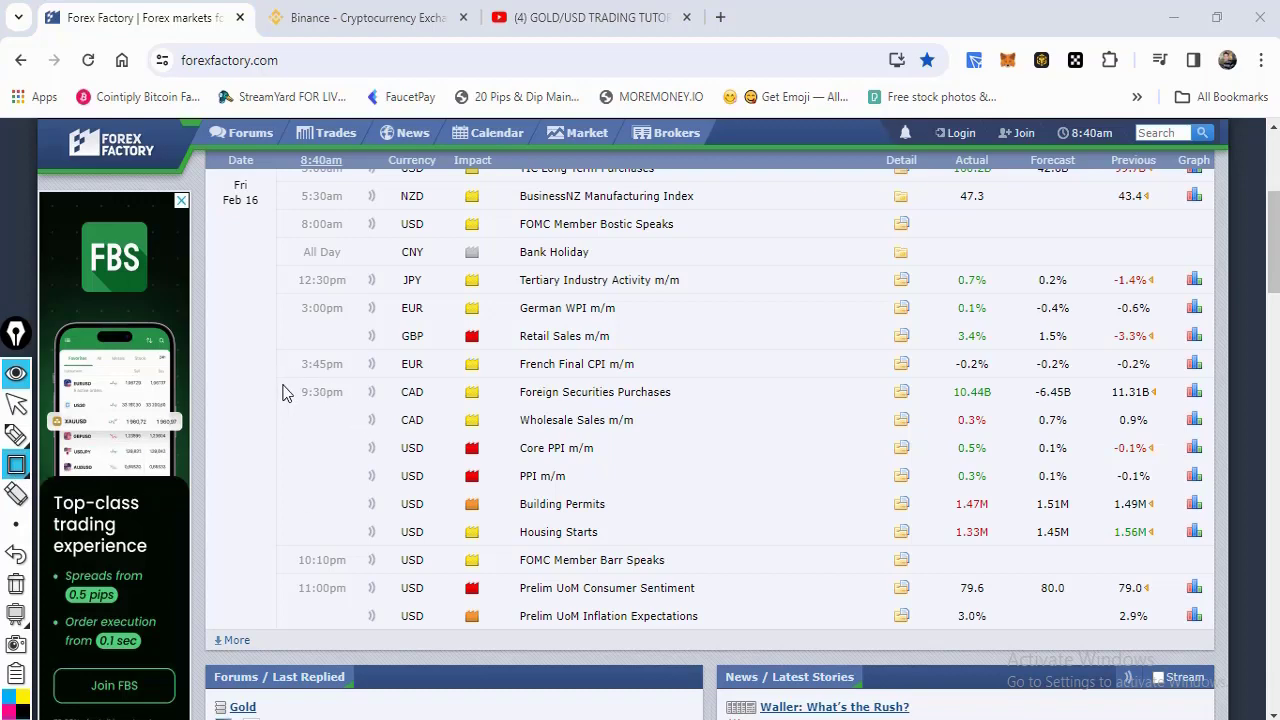
{"action": "mouse_move", "coordinate": [282, 384]}
{"action": "left_mouse_down"}
{"action": "mouse_move", "coordinate": [433, 408]}
{"action": "mouse_move", "coordinate": [404, 410]}
{"action": "mouse_move", "coordinate": [466, 498]}
{"action": "mouse_move", "coordinate": [626, 563]}
{"action": "mouse_move", "coordinate": [872, 550]}
{"action": "mouse_move", "coordinate": [1165, 590]}
{"action": "mouse_move", "coordinate": [1192, 558]}
{"action": "mouse_move", "coordinate": [1178, 566]}
{"action": "left_mouse_up"}
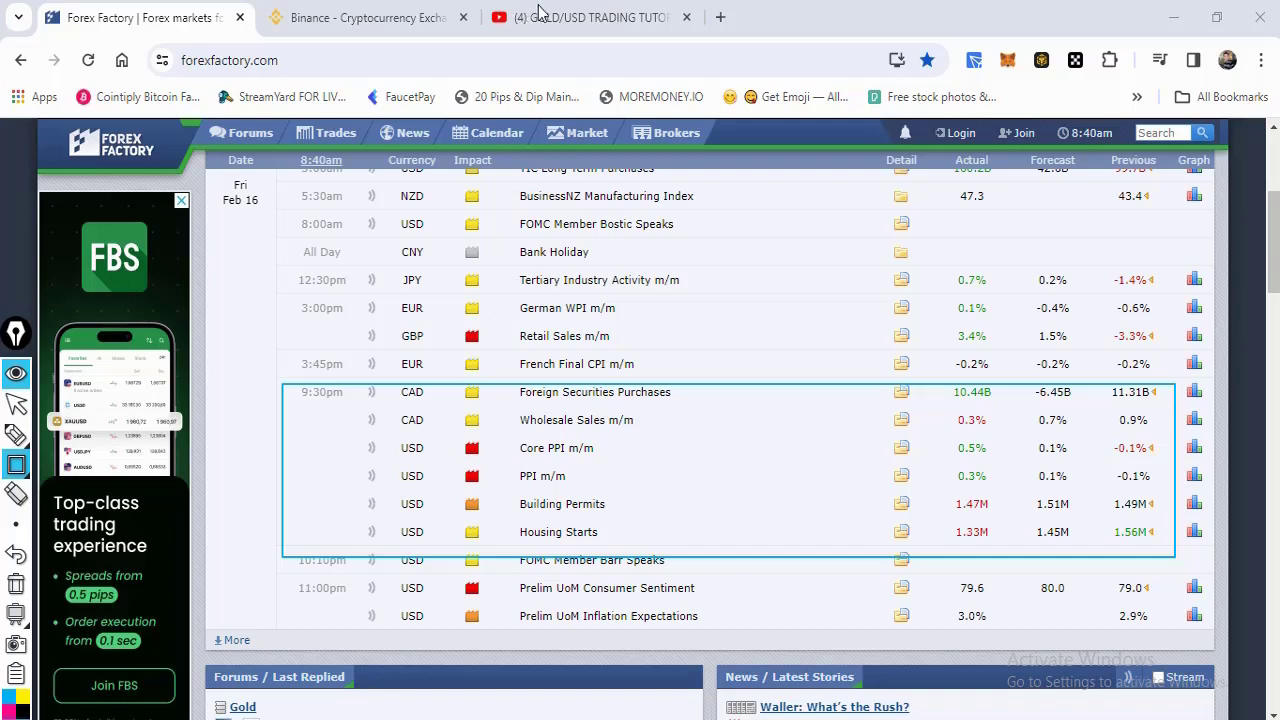
- Show the drawing variants of the annotation pen
{"action": "left_click", "coordinate": [16, 438]}
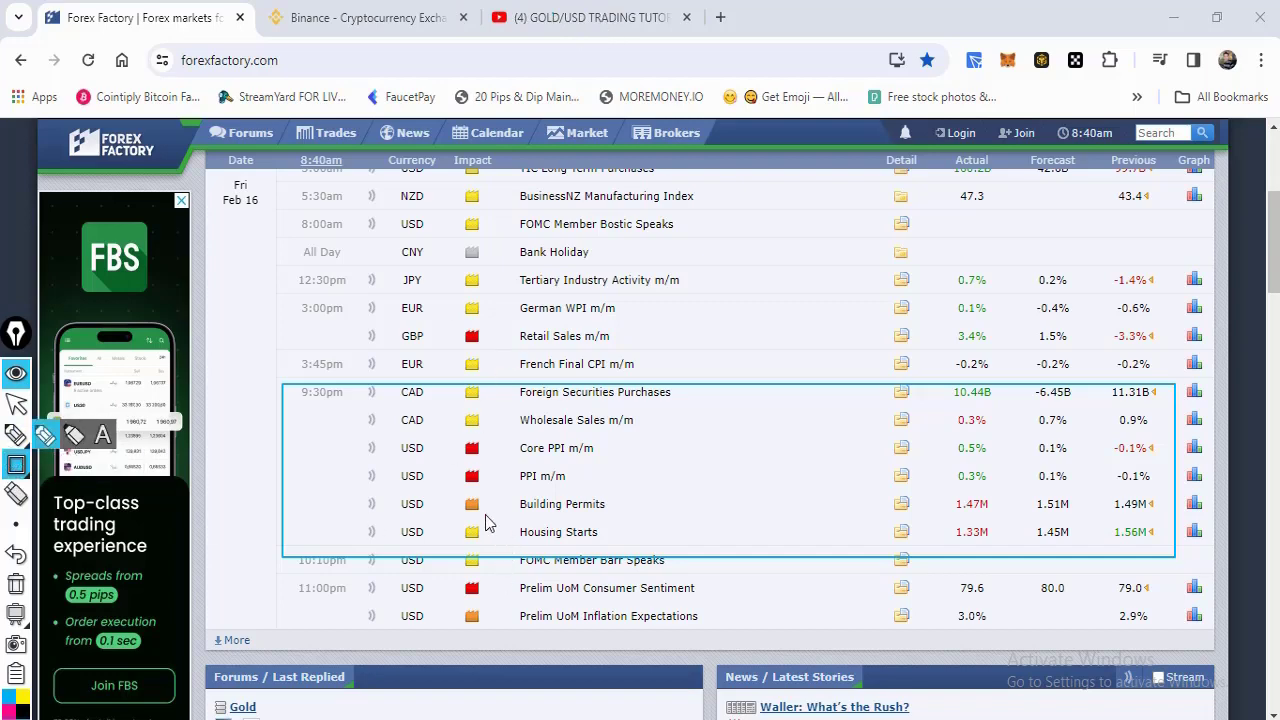